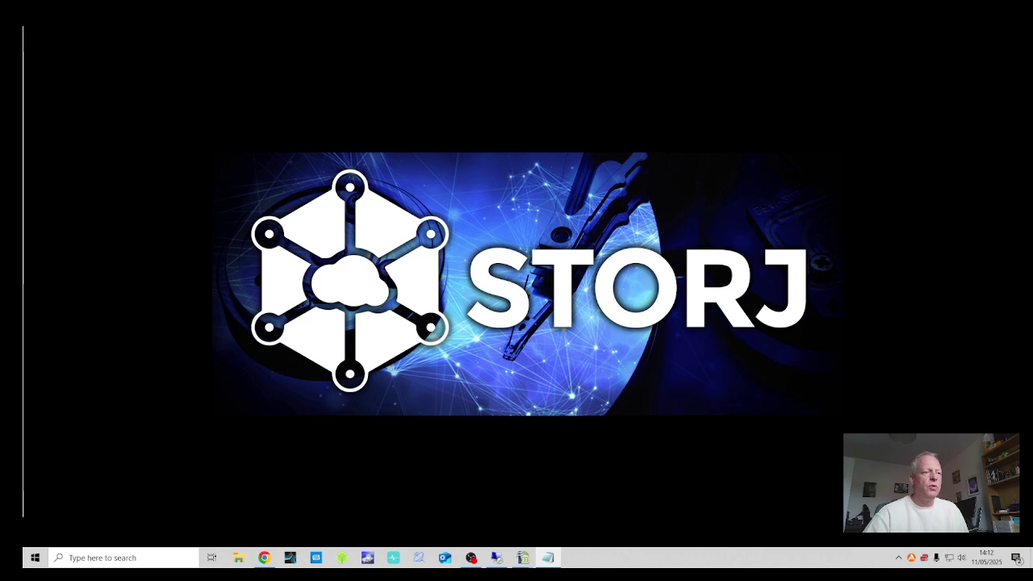
Switch to Chrome and view the latest videos on the Crypto Carlos Fandango YouTube channel
{"action": "left_click", "coordinate": [266, 558]}
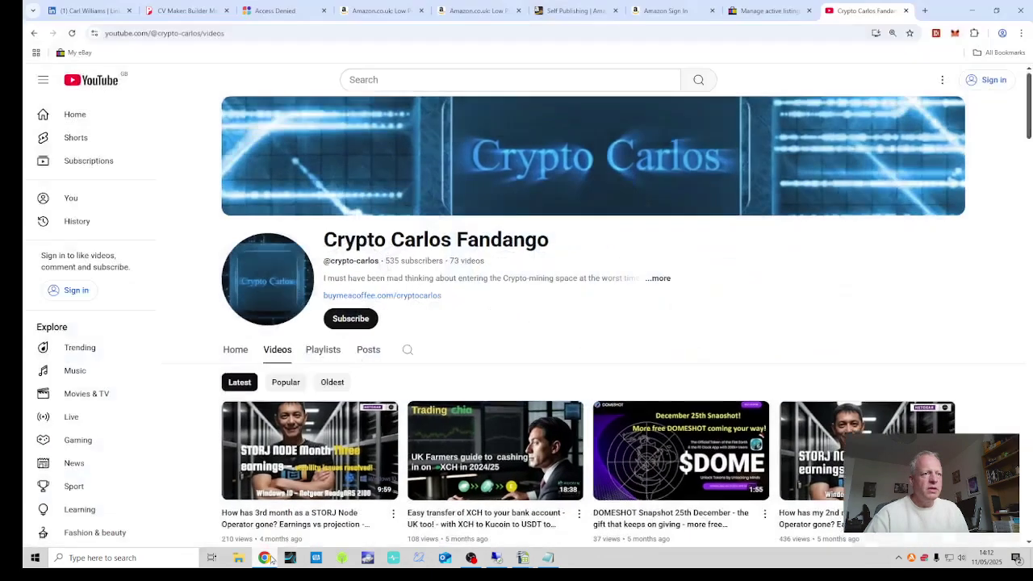
{"action": "scroll", "coordinate": [343, 482], "scroll_direction": "down", "scroll_amount": 1}
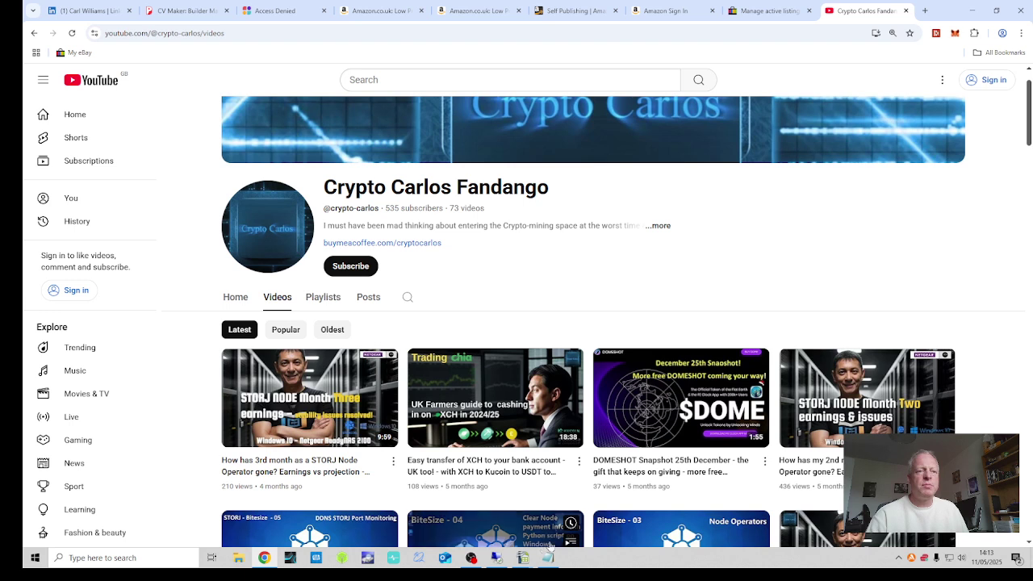
Switch to the remote desktop session, review the pause options in Windows Update's advanced options, and close Settings
{"action": "left_click", "coordinate": [497, 565]}
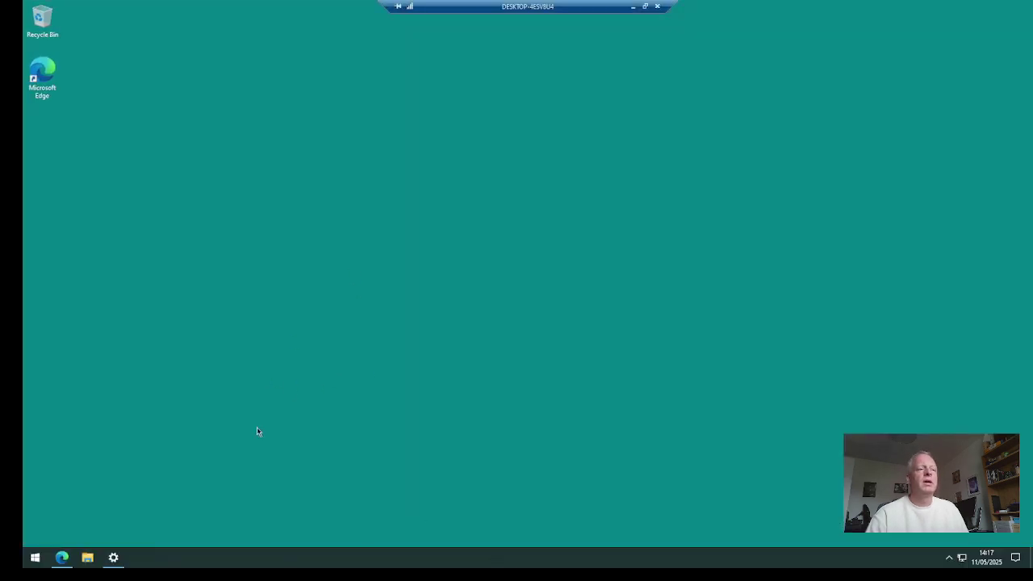
{"action": "left_click", "coordinate": [114, 558]}
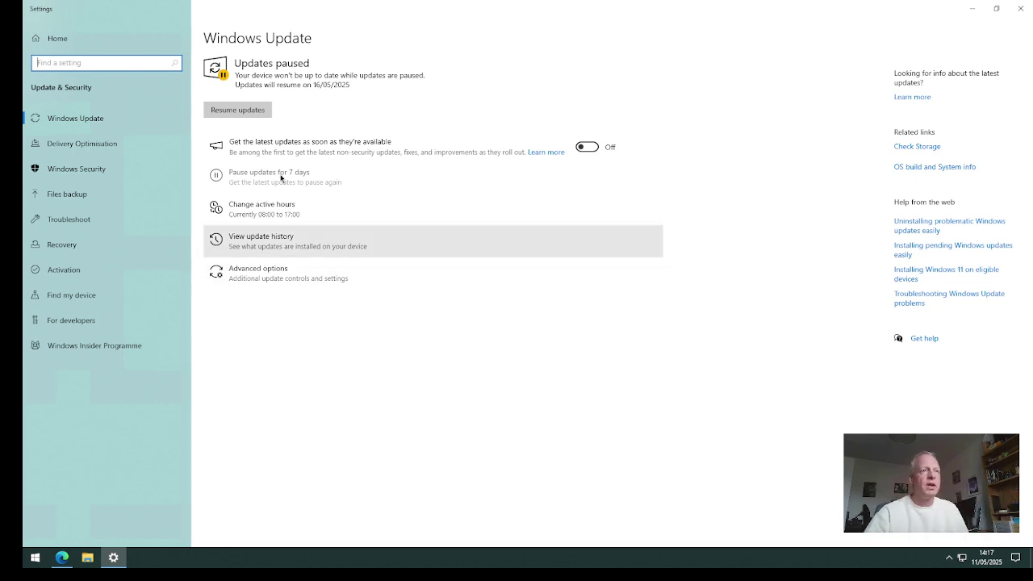
{"action": "left_click", "coordinate": [259, 277]}
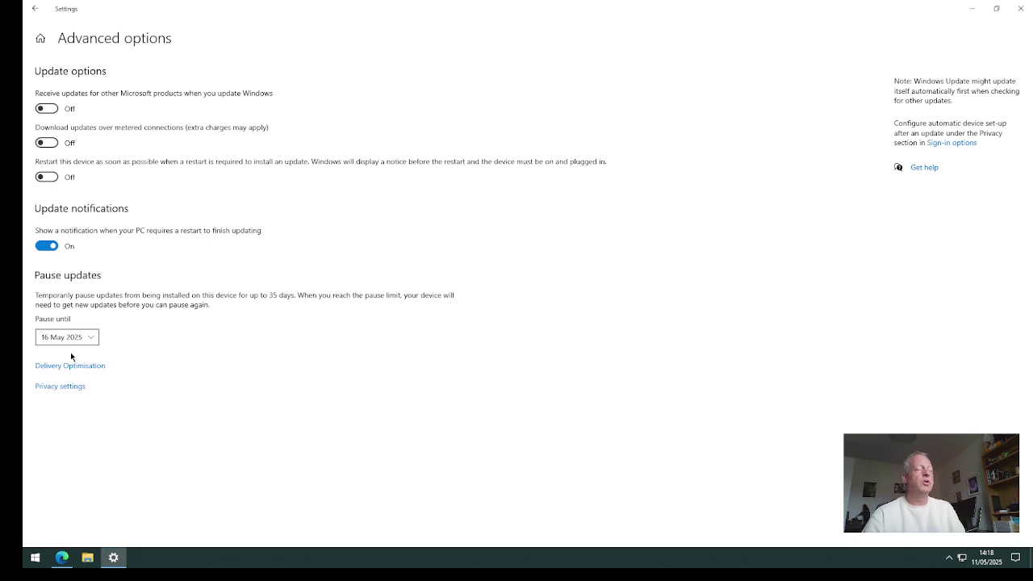
{"action": "left_click", "coordinate": [34, 10]}
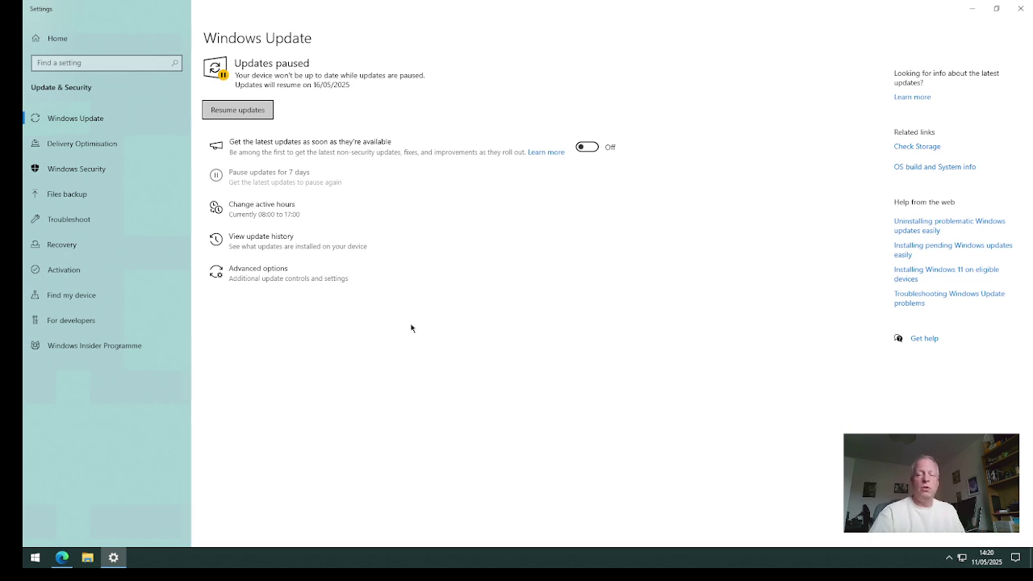
{"action": "left_click", "coordinate": [1021, 10]}
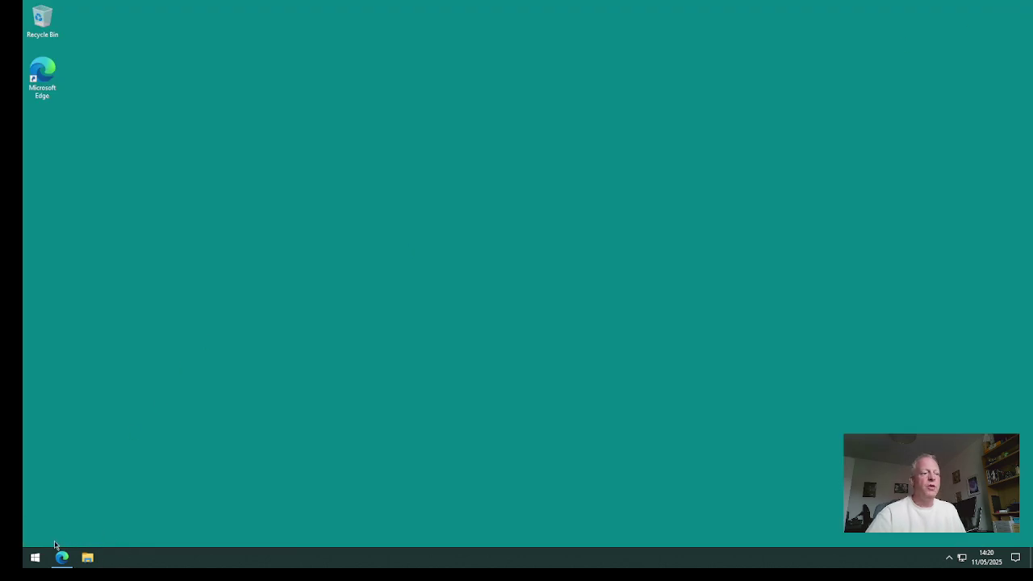
Switch to Edge and examine the Storj node dashboard's status, bandwidth, disk usage, audit scores and payout summary
{"action": "mouse_move", "coordinate": [63, 563]}
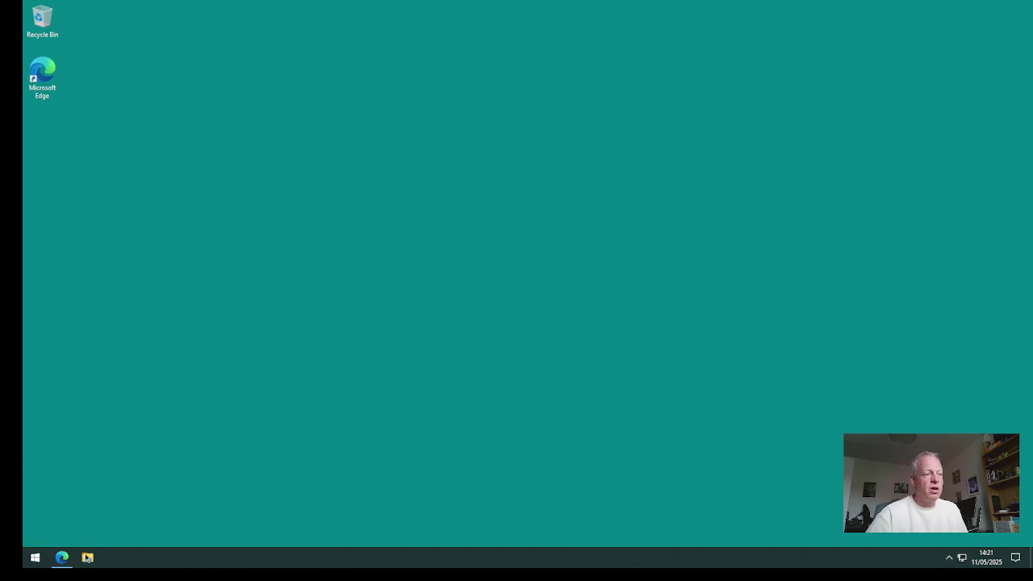
{"action": "left_click", "coordinate": [62, 556]}
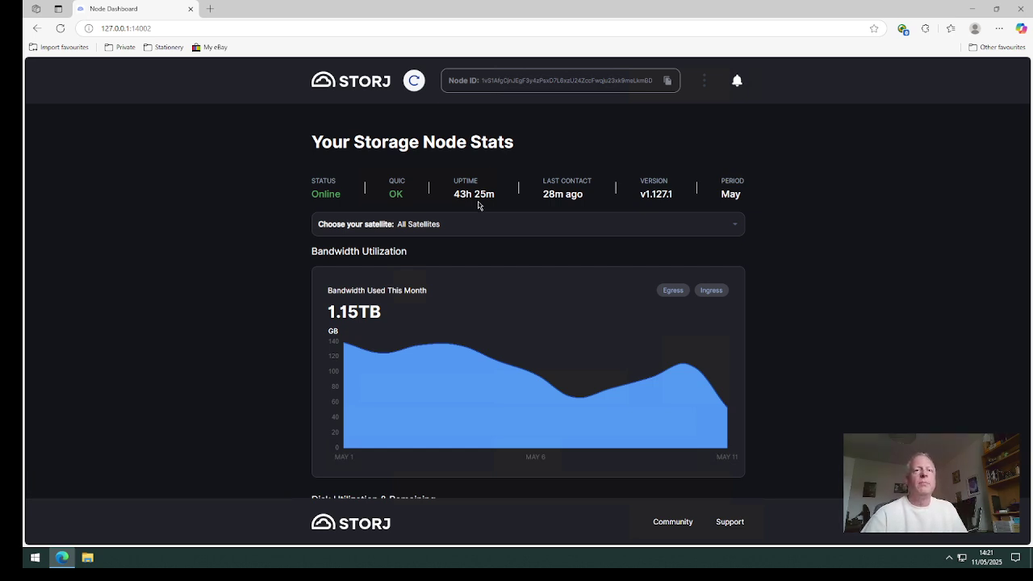
{"action": "mouse_move", "coordinate": [656, 208]}
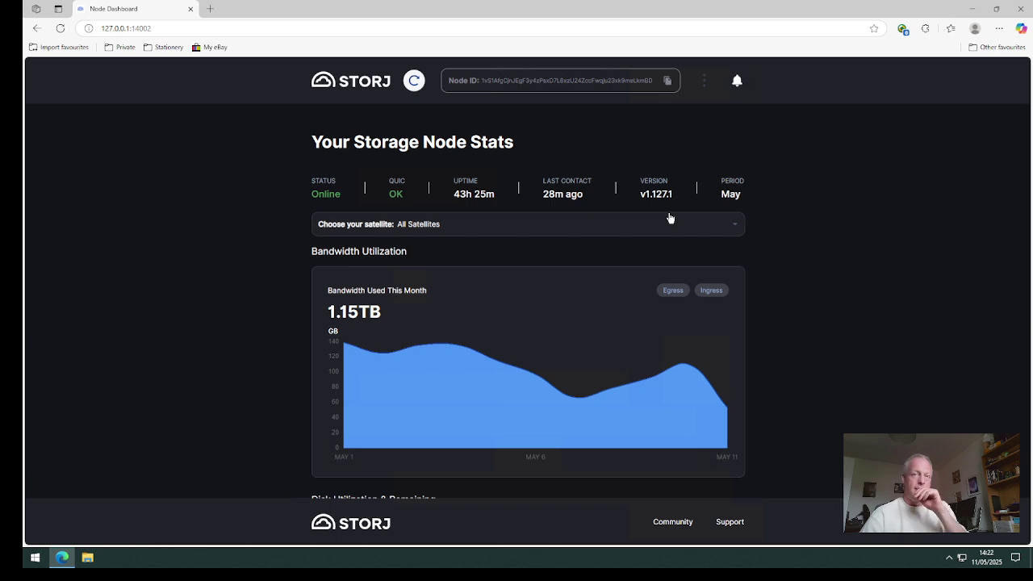
{"action": "scroll", "coordinate": [779, 268], "scroll_direction": "down", "scroll_amount": 2}
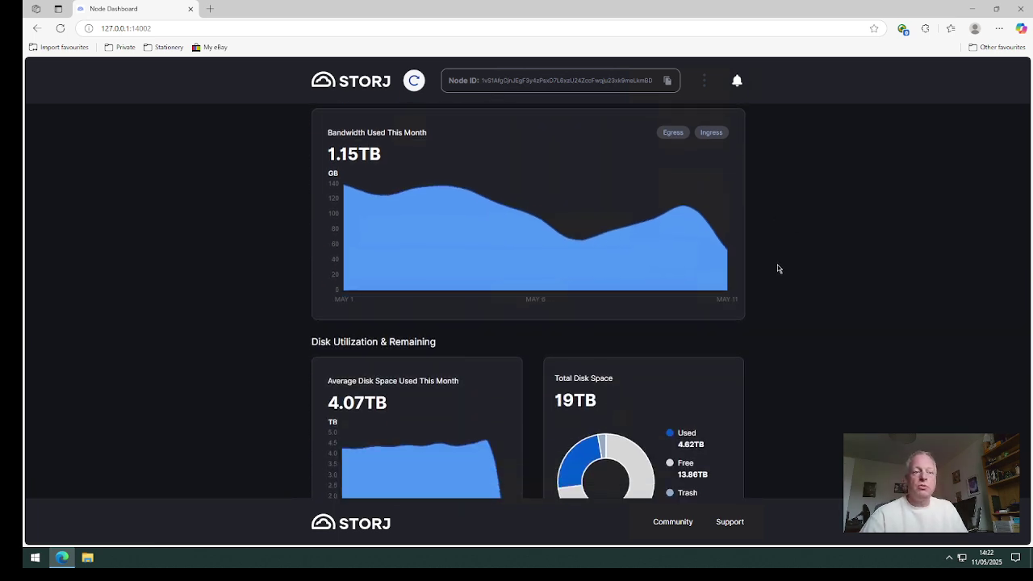
{"action": "scroll", "coordinate": [778, 268], "scroll_direction": "up", "scroll_amount": 2}
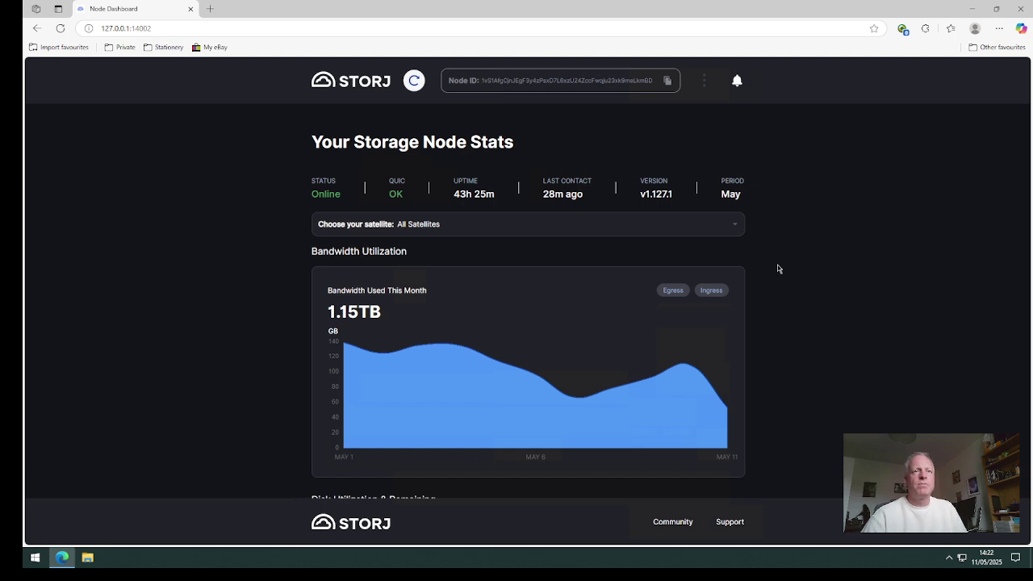
{"action": "scroll", "coordinate": [779, 268], "scroll_direction": "down", "scroll_amount": 5}
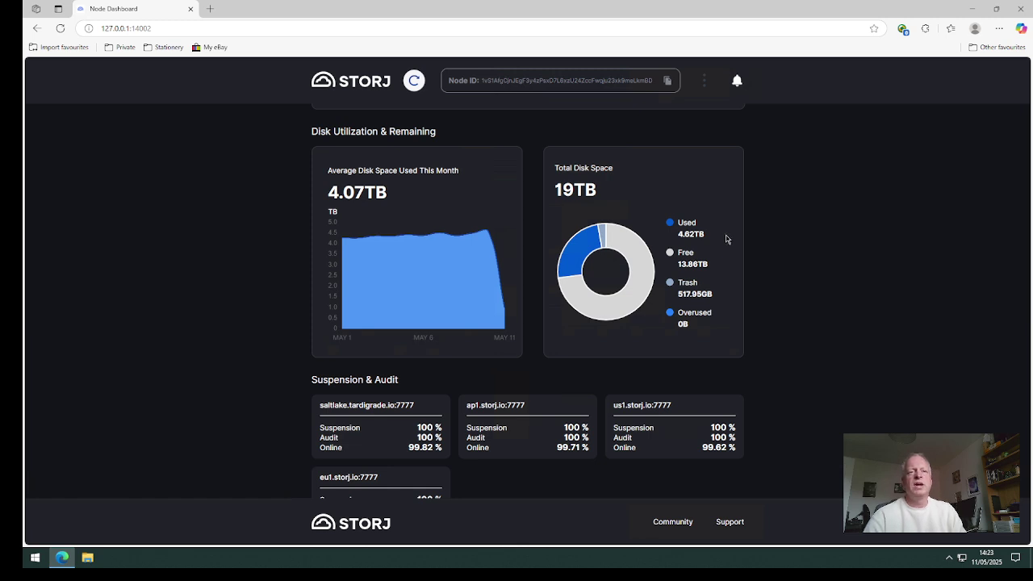
{"action": "scroll", "coordinate": [722, 242], "scroll_direction": "down", "scroll_amount": 3}
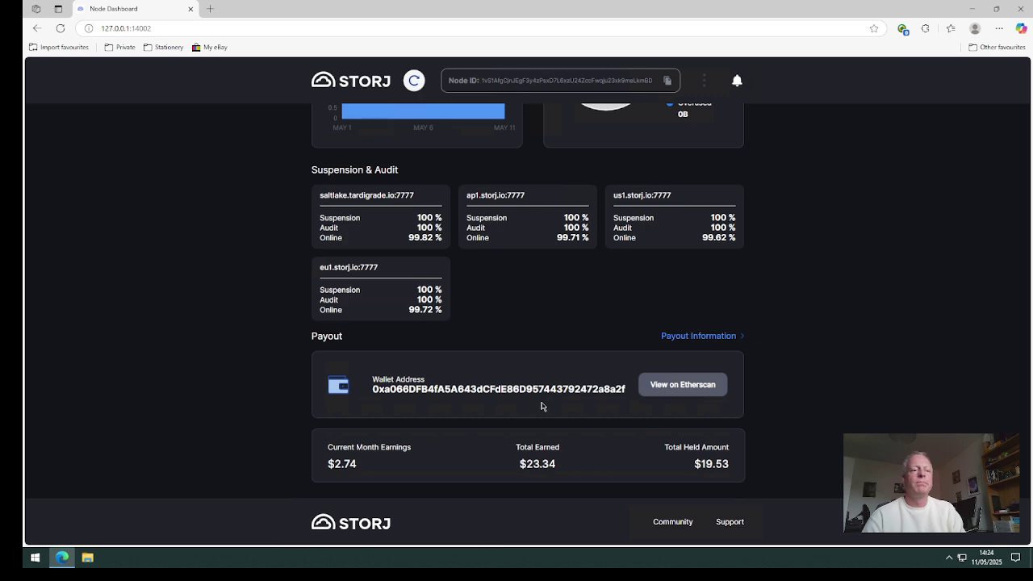
{"action": "scroll", "coordinate": [542, 406], "scroll_direction": "up", "scroll_amount": 10}
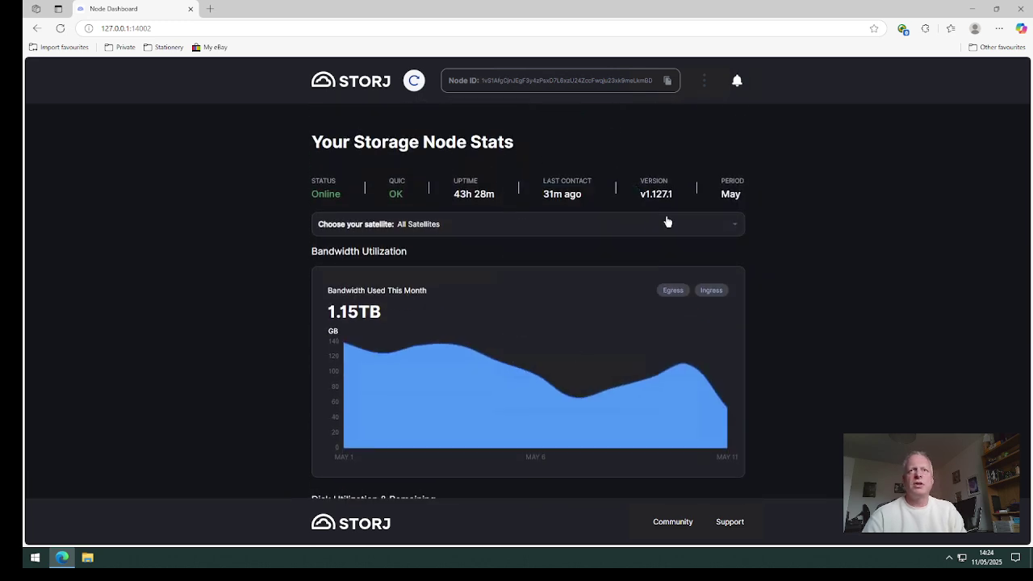
{"action": "scroll", "coordinate": [495, 286], "scroll_direction": "down", "scroll_amount": 10}
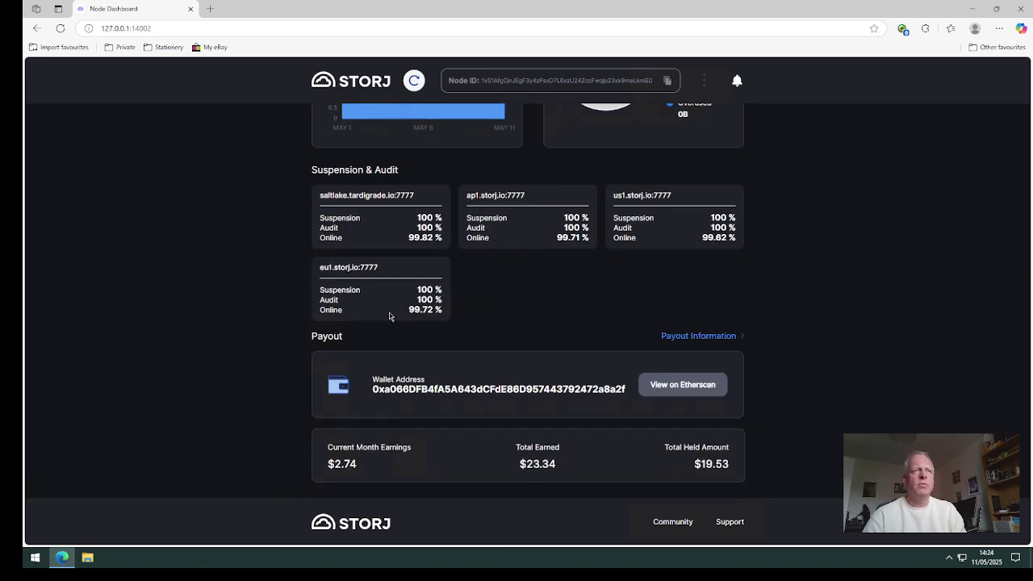
Open the node's payout information and review the current-period estimate, payout history and held amount history
{"action": "left_click", "coordinate": [682, 336]}
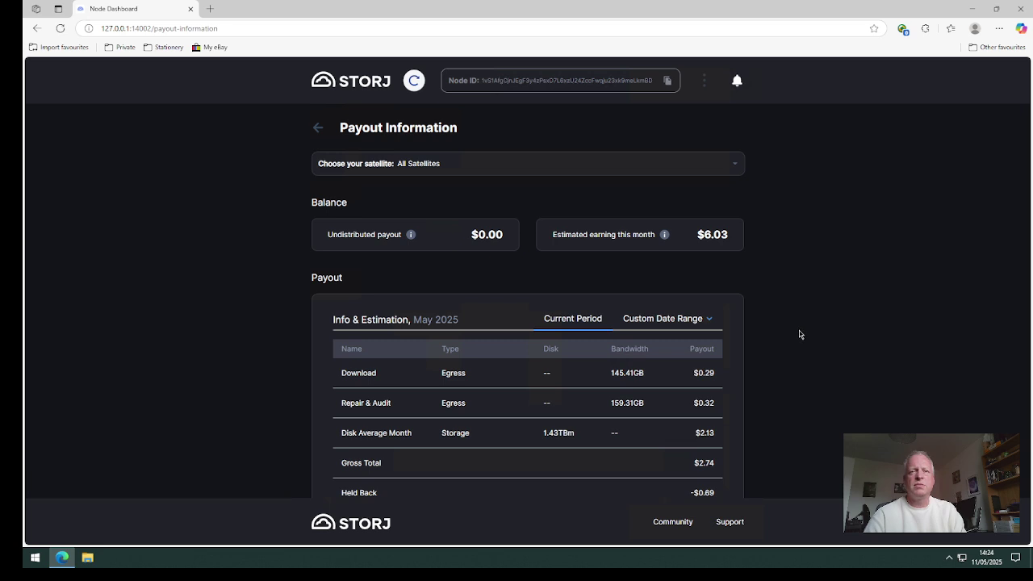
{"action": "scroll", "coordinate": [799, 334], "scroll_direction": "down", "scroll_amount": 1}
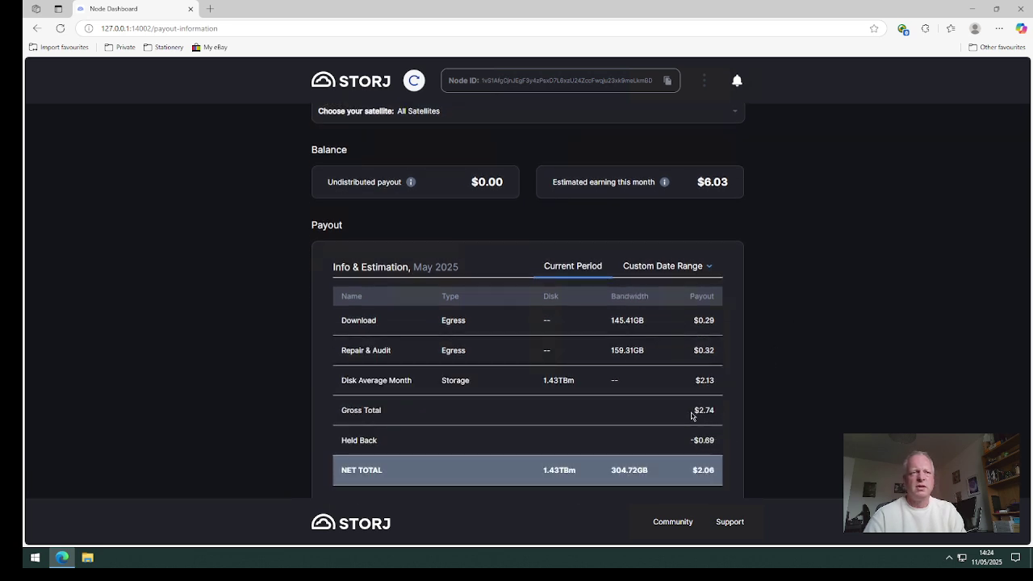
{"action": "scroll", "coordinate": [796, 446], "scroll_direction": "down", "scroll_amount": 5}
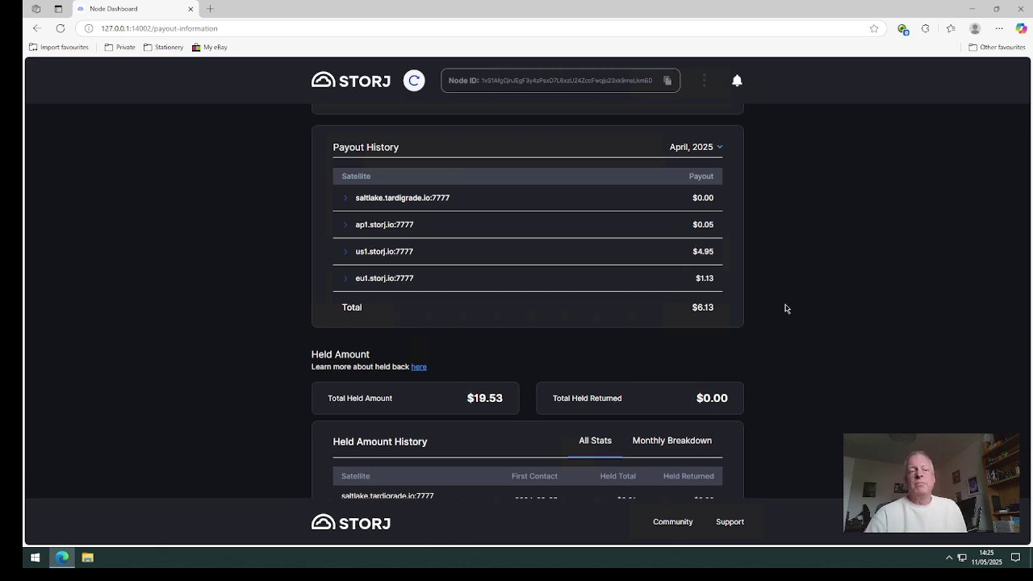
{"action": "scroll", "coordinate": [788, 310], "scroll_direction": "down", "scroll_amount": 1}
{"action": "scroll", "coordinate": [789, 312], "scroll_direction": "down", "scroll_amount": 1}
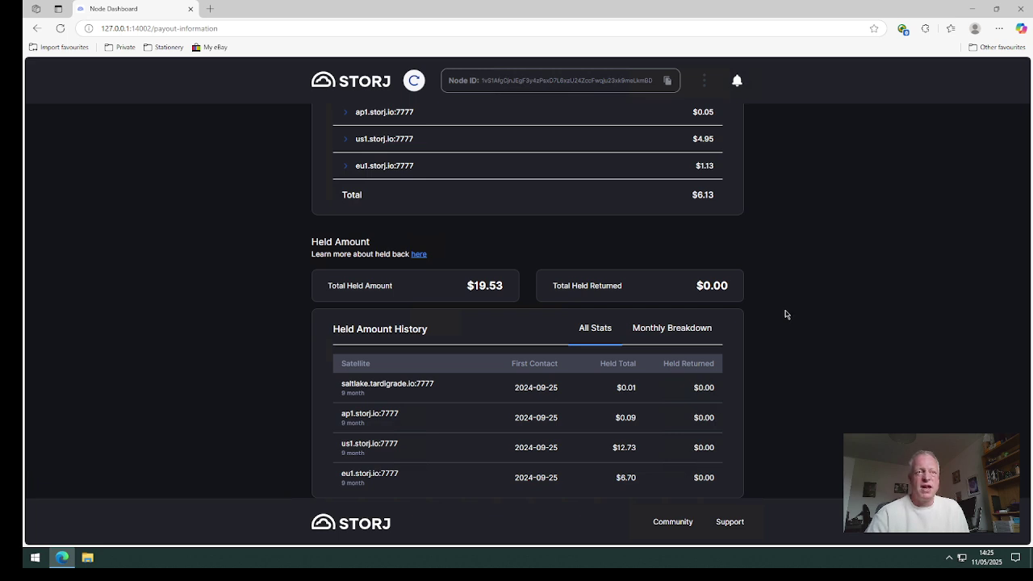
{"action": "scroll", "coordinate": [787, 314], "scroll_direction": "up", "scroll_amount": 10}
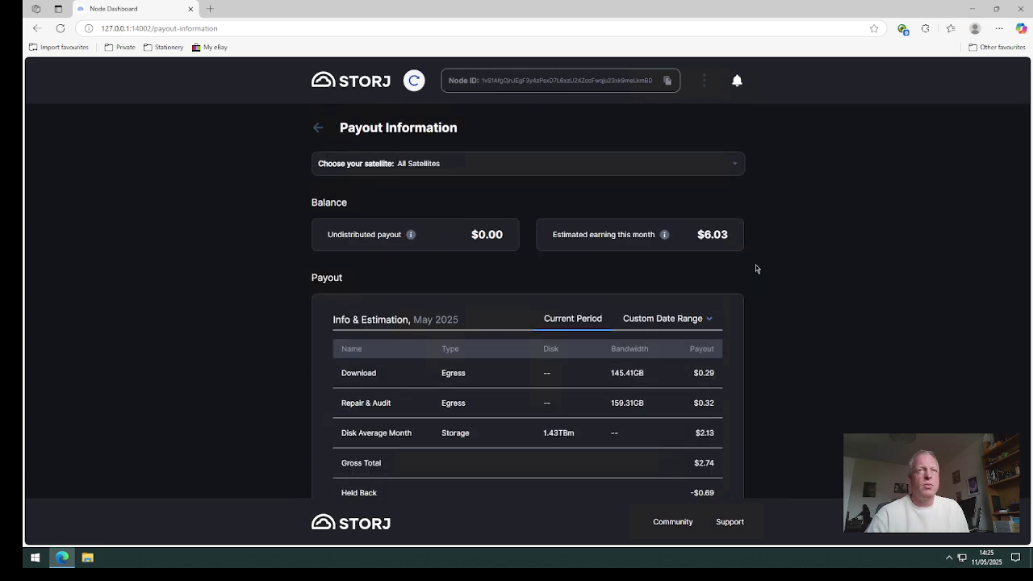
Close the node dashboard browser and disconnect the remote desktop session
{"action": "left_click", "coordinate": [1020, 8]}
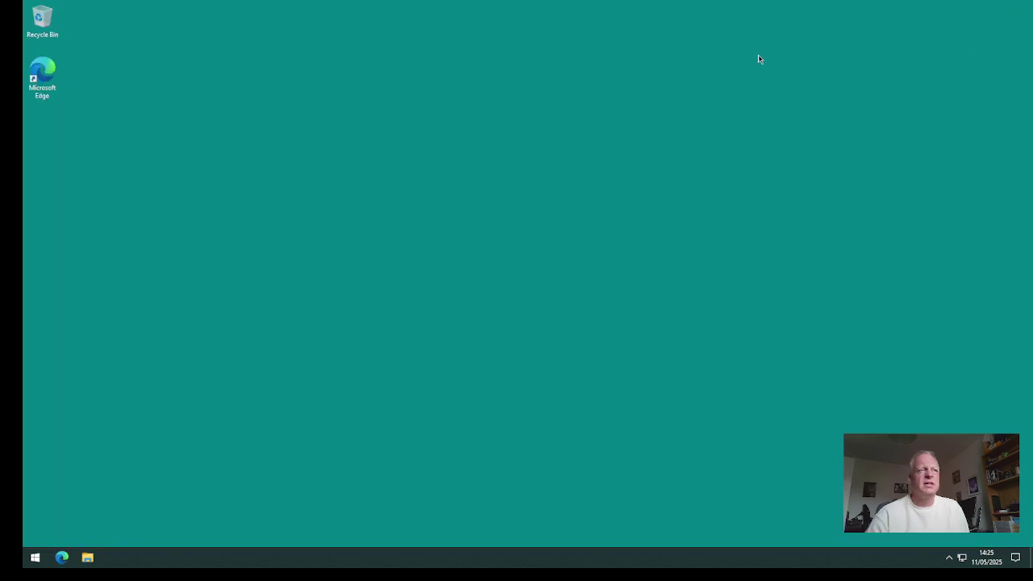
{"action": "mouse_move", "coordinate": [519, 4]}
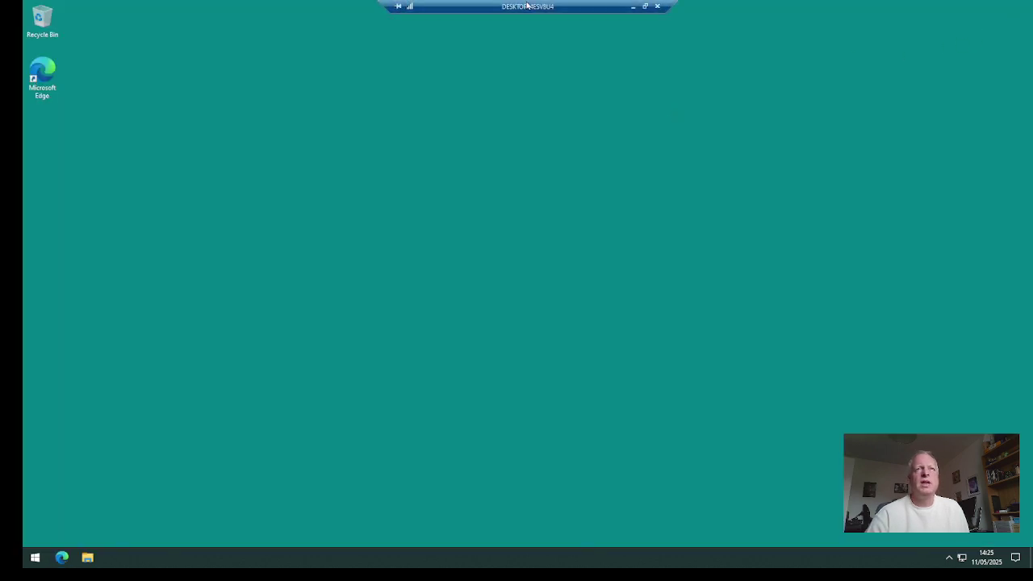
{"action": "left_click", "coordinate": [658, 6]}
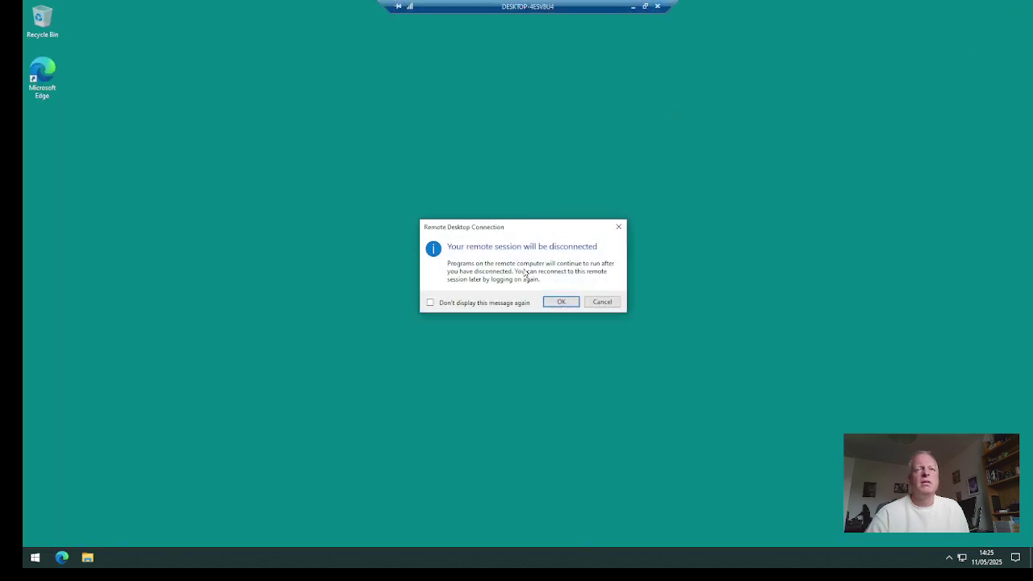
{"action": "left_click", "coordinate": [569, 303]}
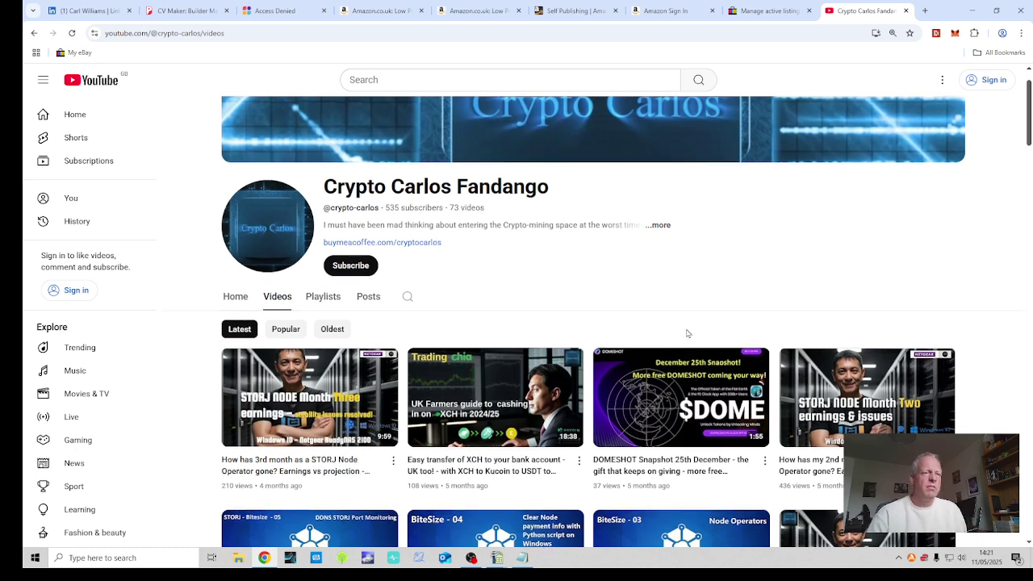
Look through the YouTube channel's earlier Storj earnings, BiteSize and migration videos, and minimise the browser window
{"action": "scroll", "coordinate": [684, 337], "scroll_direction": "down", "scroll_amount": 2}
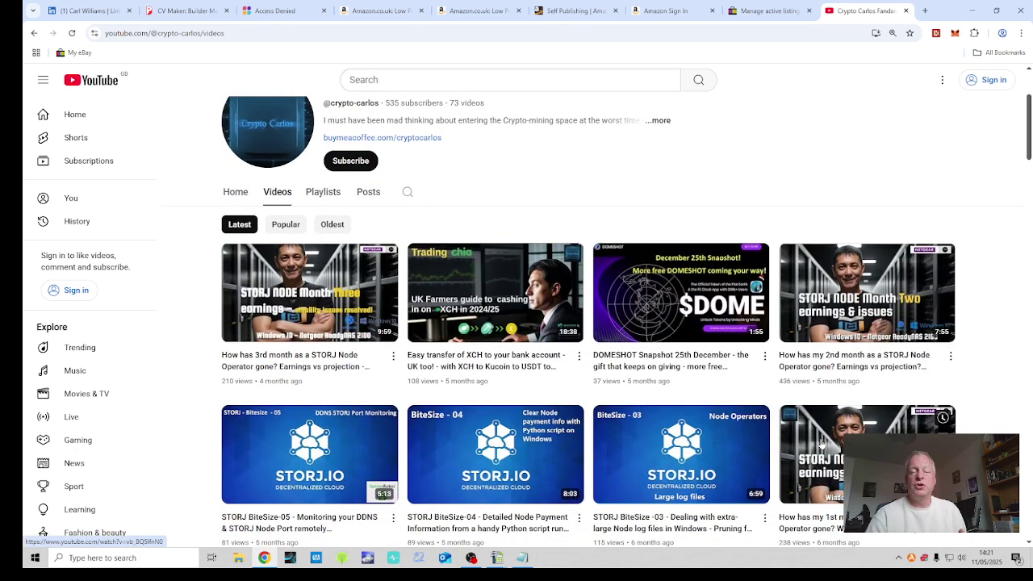
{"action": "scroll", "coordinate": [823, 428], "scroll_direction": "down", "scroll_amount": 2}
{"action": "scroll", "coordinate": [823, 428], "scroll_direction": "down", "scroll_amount": 2}
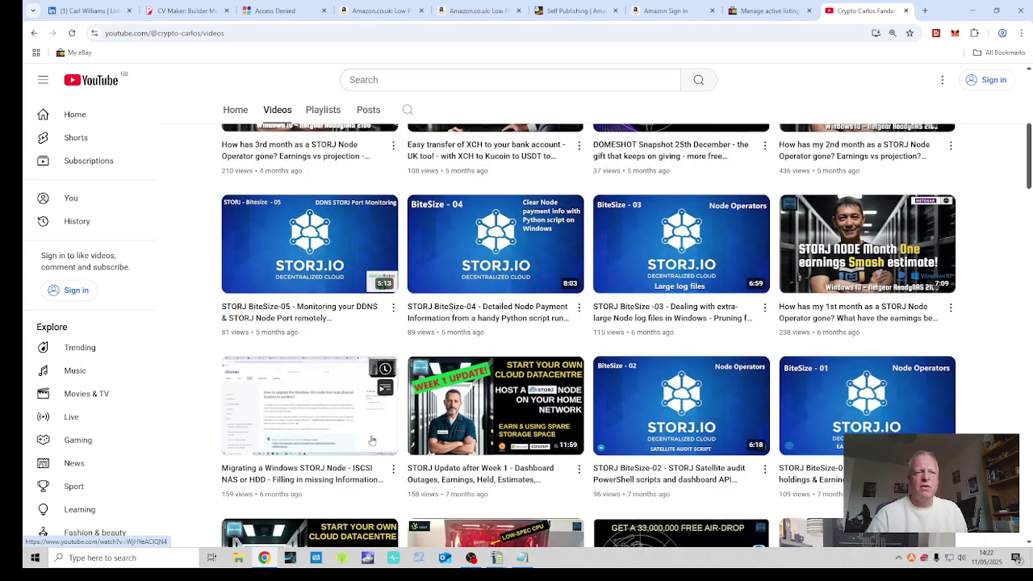
{"action": "scroll", "coordinate": [482, 405], "scroll_direction": "down", "scroll_amount": 2}
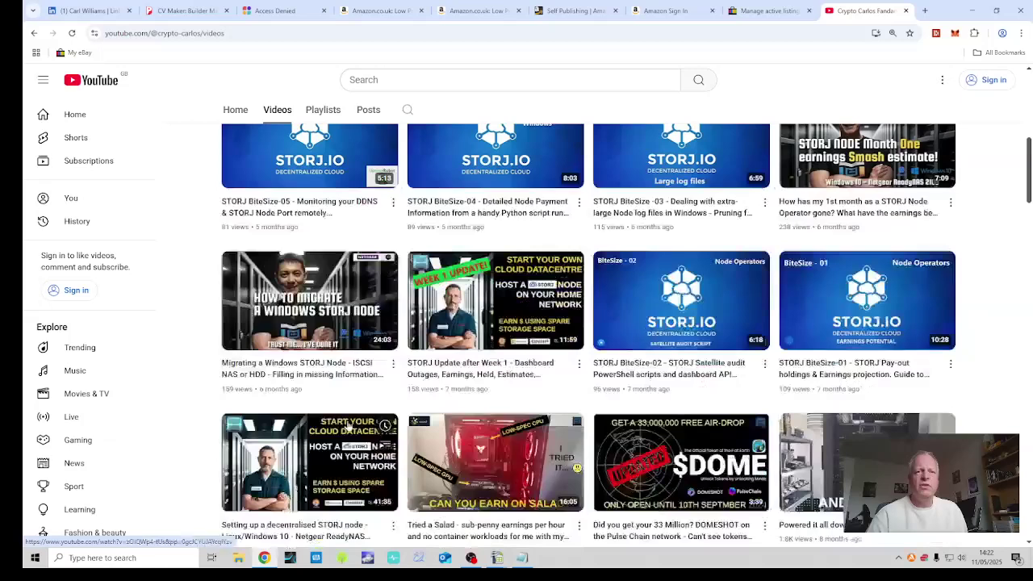
{"action": "scroll", "coordinate": [482, 405], "scroll_direction": "up", "scroll_amount": 3}
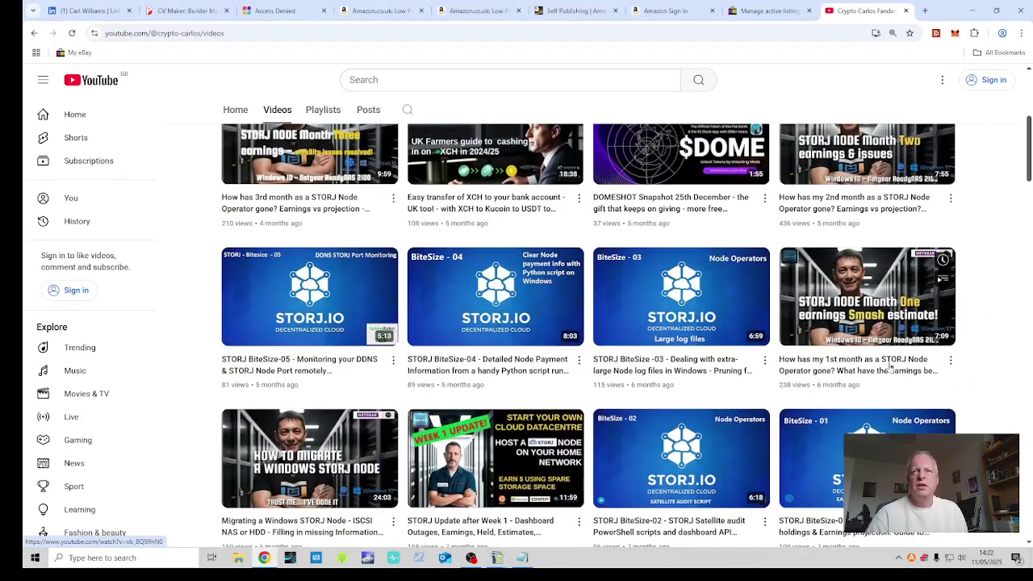
{"action": "scroll", "coordinate": [902, 324], "scroll_direction": "up", "scroll_amount": 2}
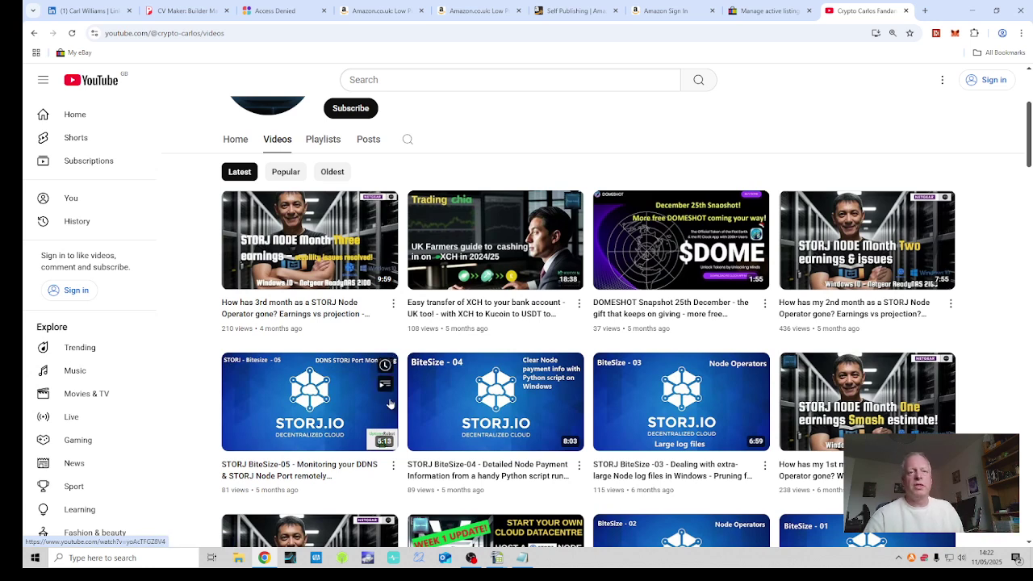
{"action": "scroll", "coordinate": [388, 404], "scroll_direction": "up", "scroll_amount": 2}
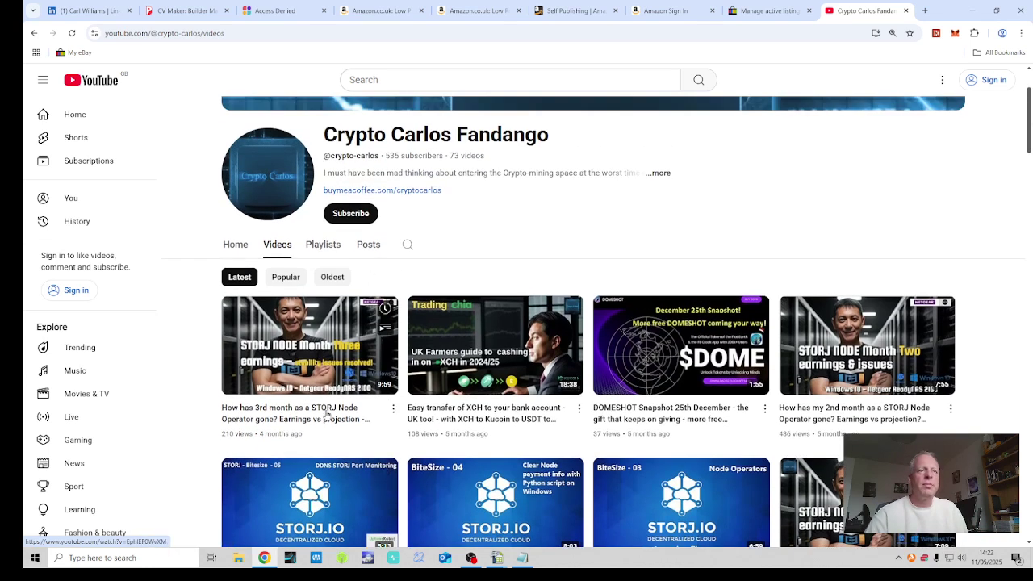
{"action": "scroll", "coordinate": [326, 415], "scroll_direction": "down", "scroll_amount": 3}
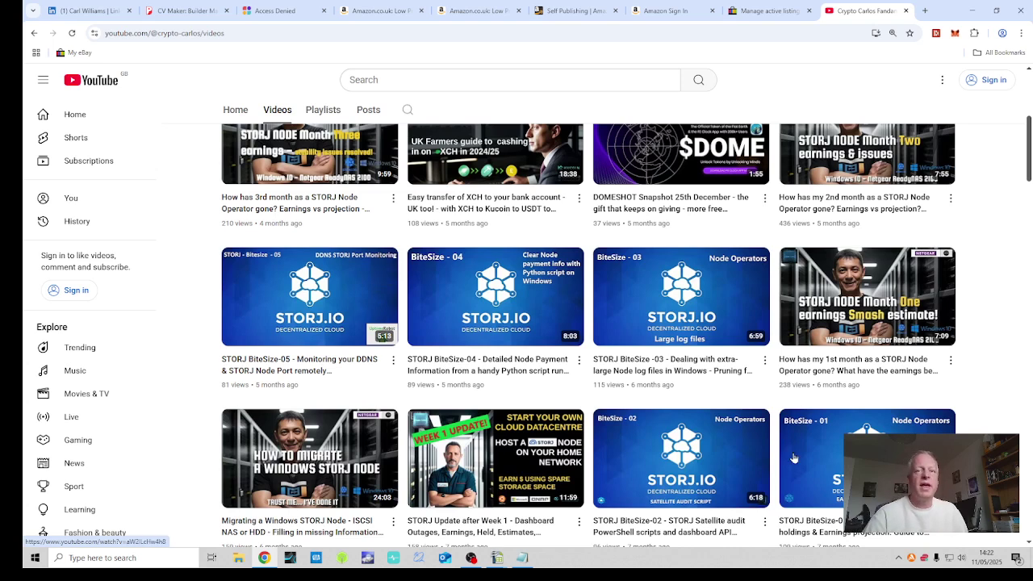
{"action": "mouse_move", "coordinate": [689, 456]}
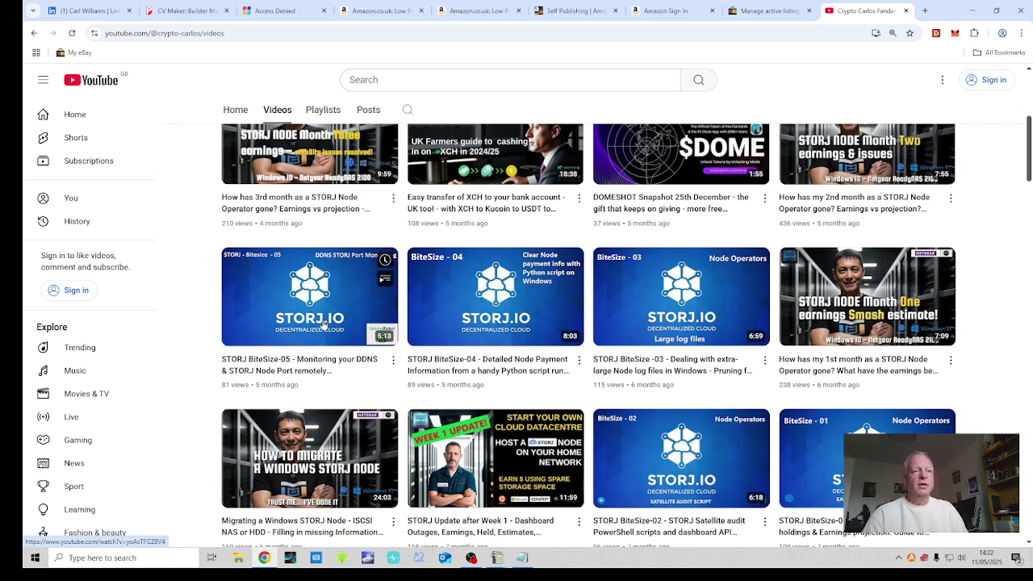
{"action": "scroll", "coordinate": [323, 324], "scroll_direction": "up", "scroll_amount": 4}
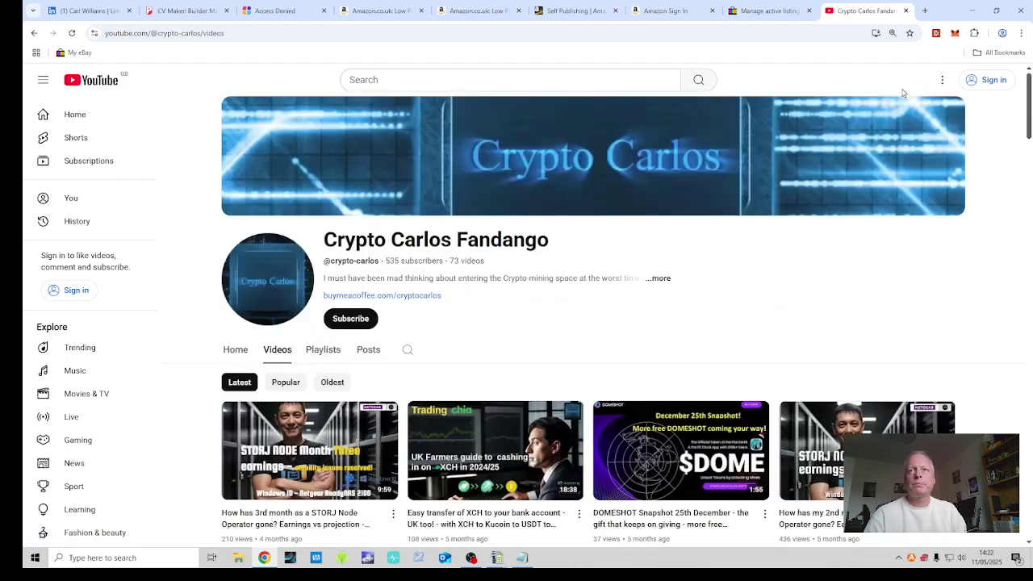
{"action": "left_click", "coordinate": [976, 15]}
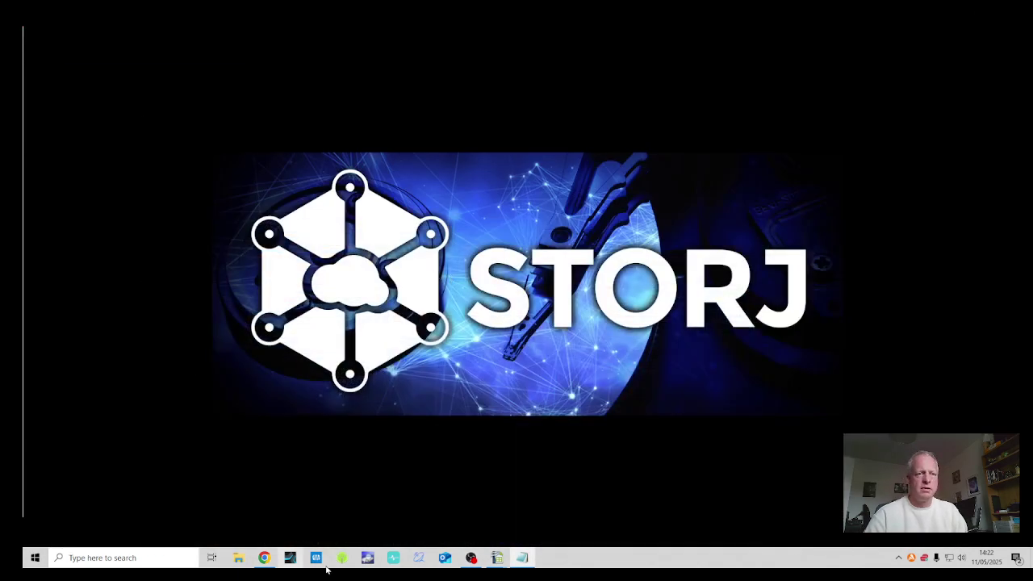
Switch to the EST-V-ACTUAL.ods spreadsheet, compare estimated with actual Storj earnings by month, and close it discarding the changes
{"action": "mouse_move", "coordinate": [494, 564]}
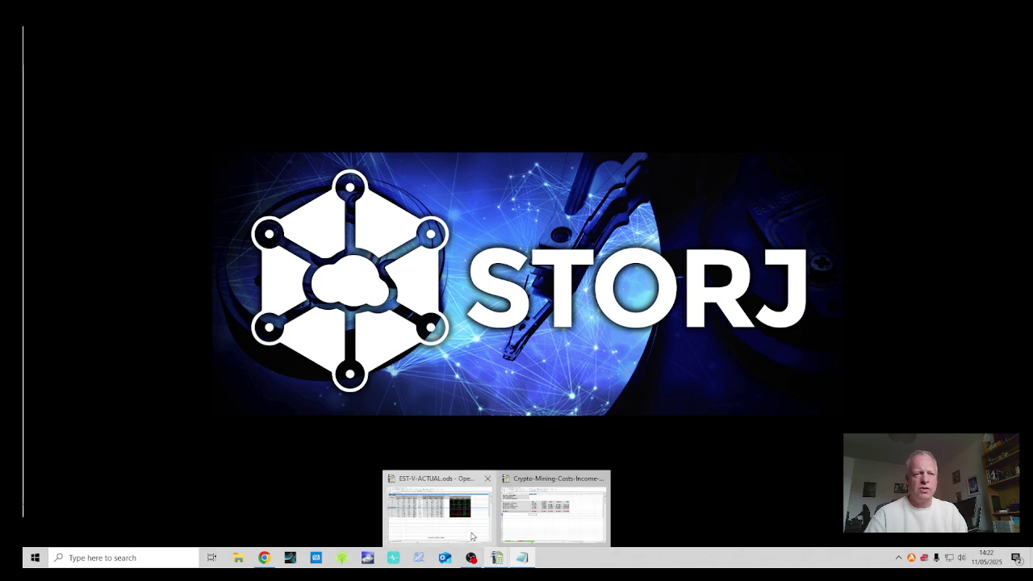
{"action": "left_click", "coordinate": [437, 507]}
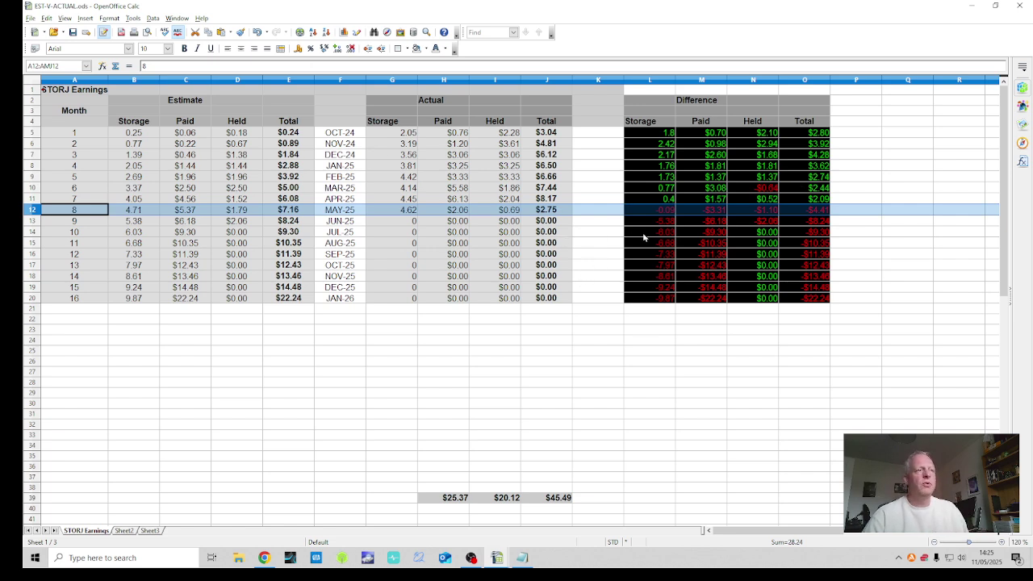
{"action": "left_click", "coordinate": [1013, 10]}
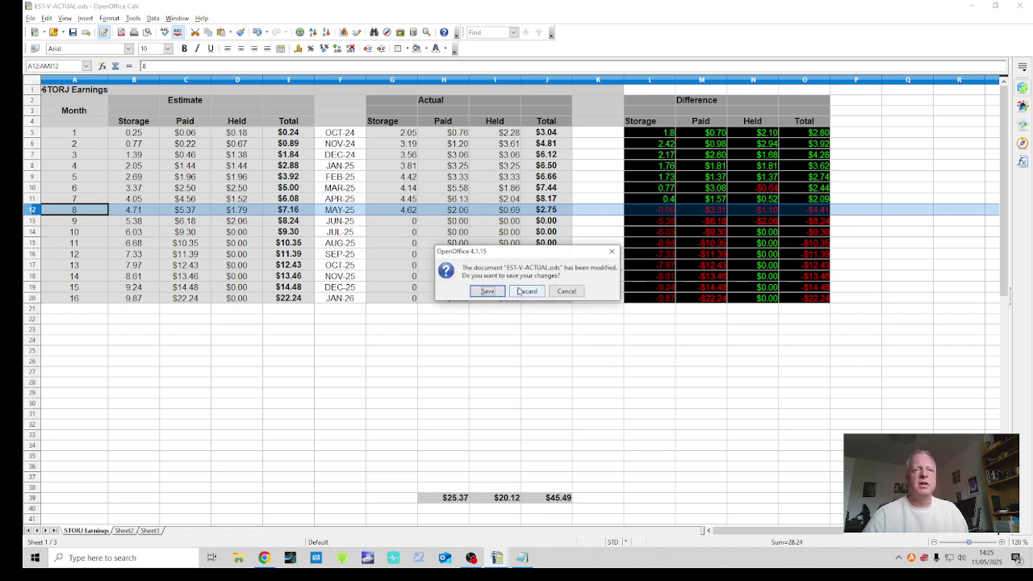
{"action": "left_click", "coordinate": [526, 291]}
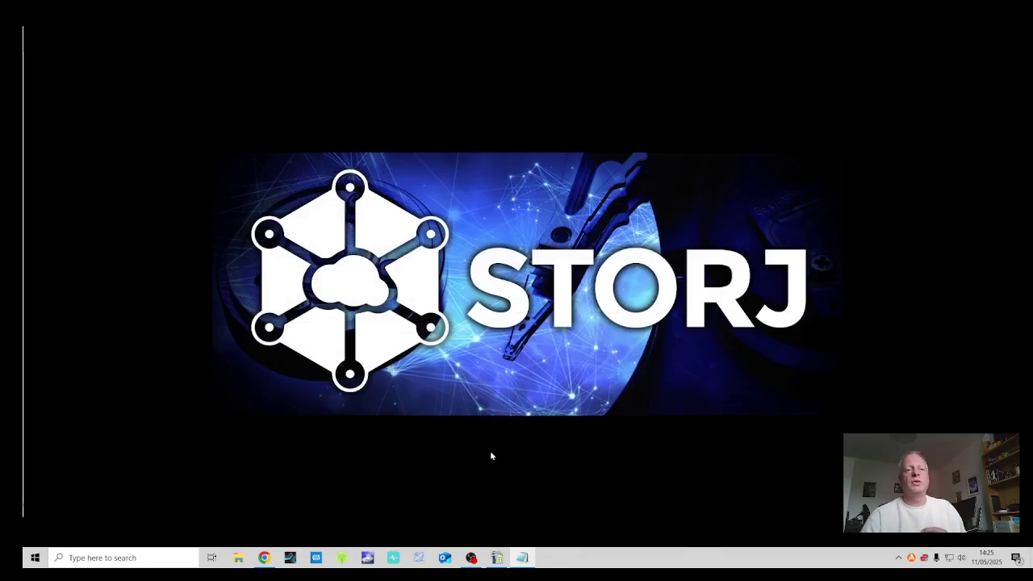
Open the Crypto-Mining-Costs-Income-Revised.ods spreadsheet, examine the STORJ Performance sheet's daily earnings and daily and yearly profit, and close it
{"action": "left_click", "coordinate": [497, 558]}
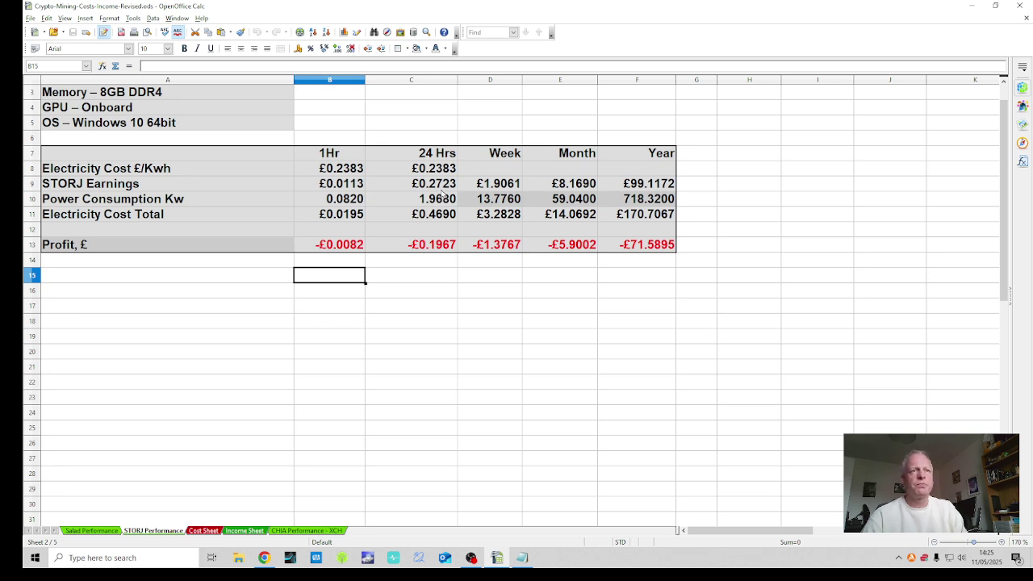
{"action": "left_click", "coordinate": [440, 191]}
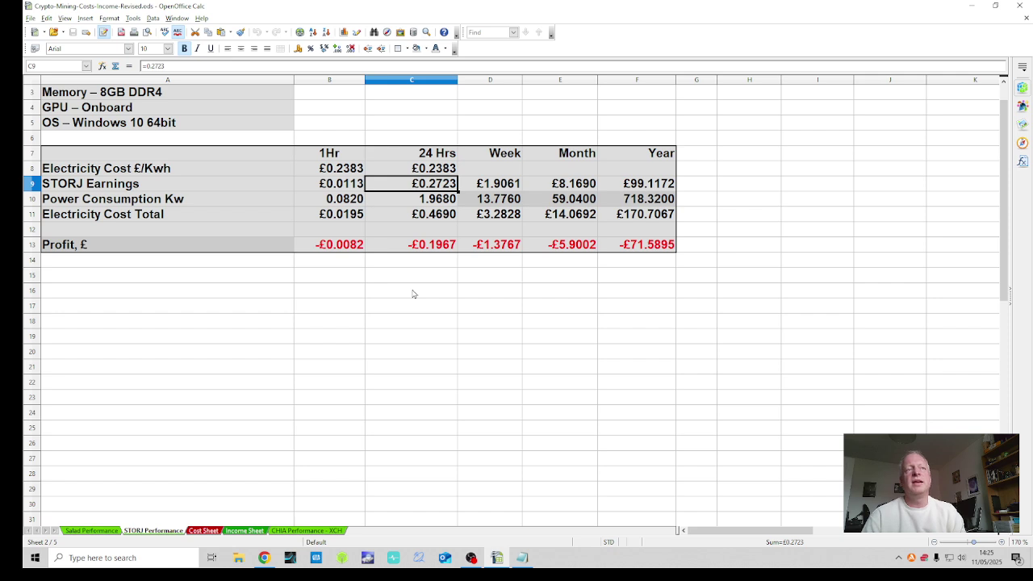
{"action": "left_click", "coordinate": [436, 249]}
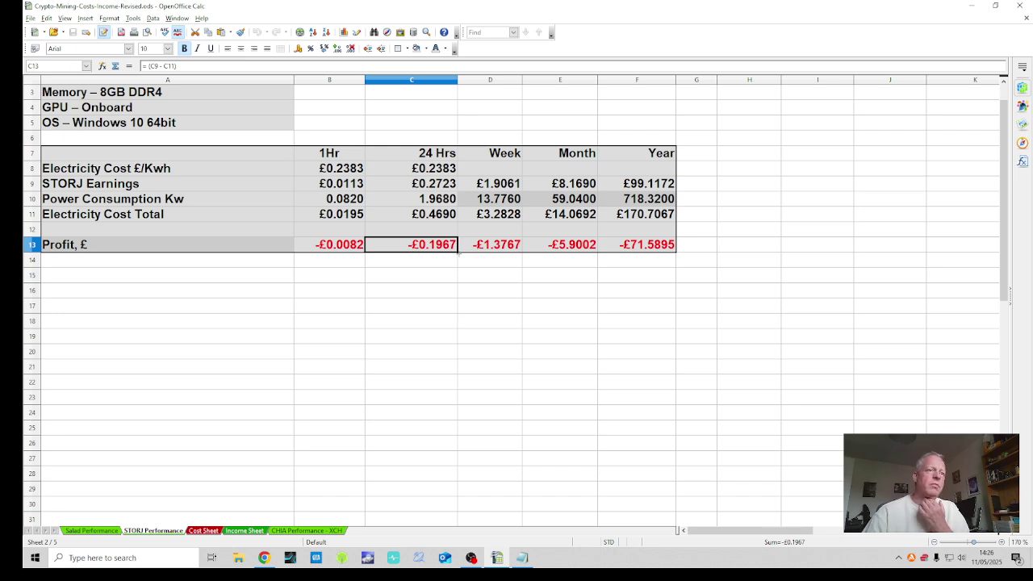
{"action": "left_click", "coordinate": [643, 250]}
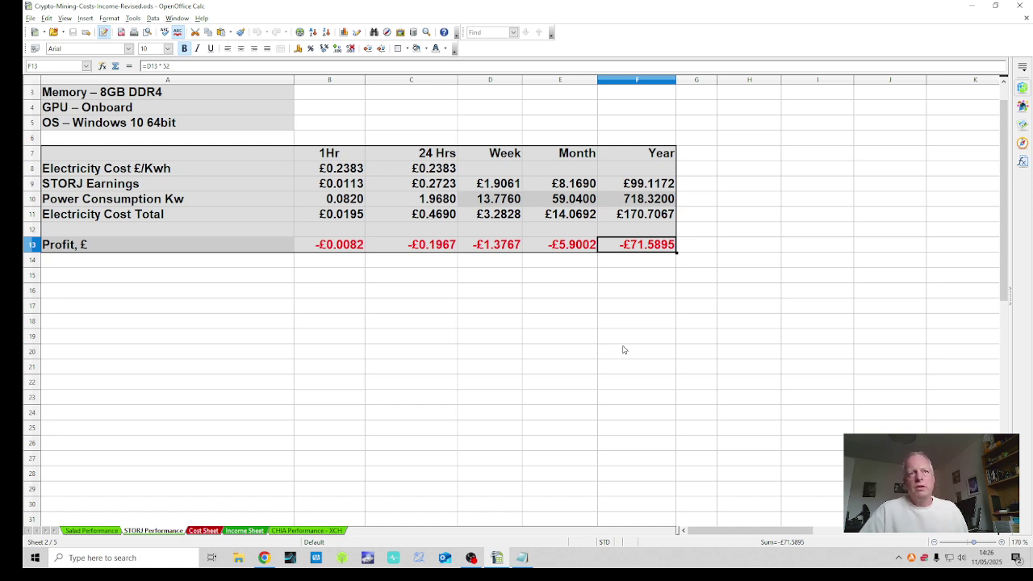
{"action": "left_click", "coordinate": [454, 185]}
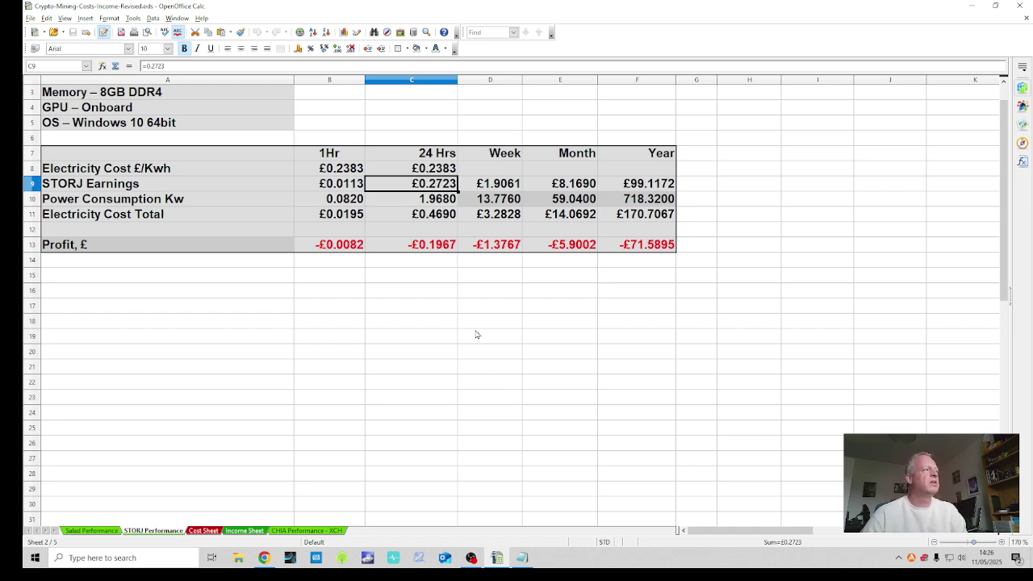
{"action": "left_click", "coordinate": [459, 309]}
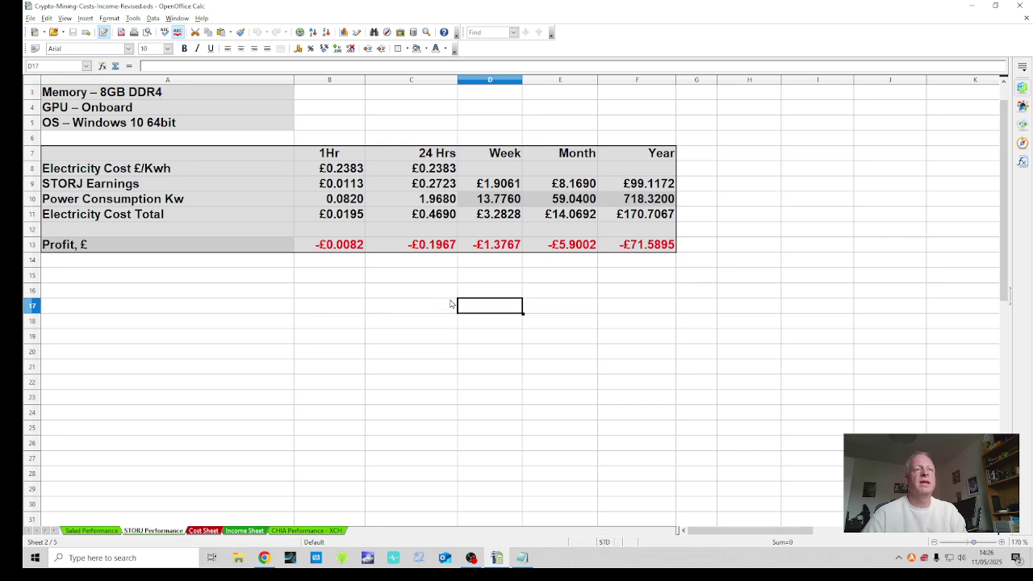
{"action": "left_click", "coordinate": [1021, 7]}
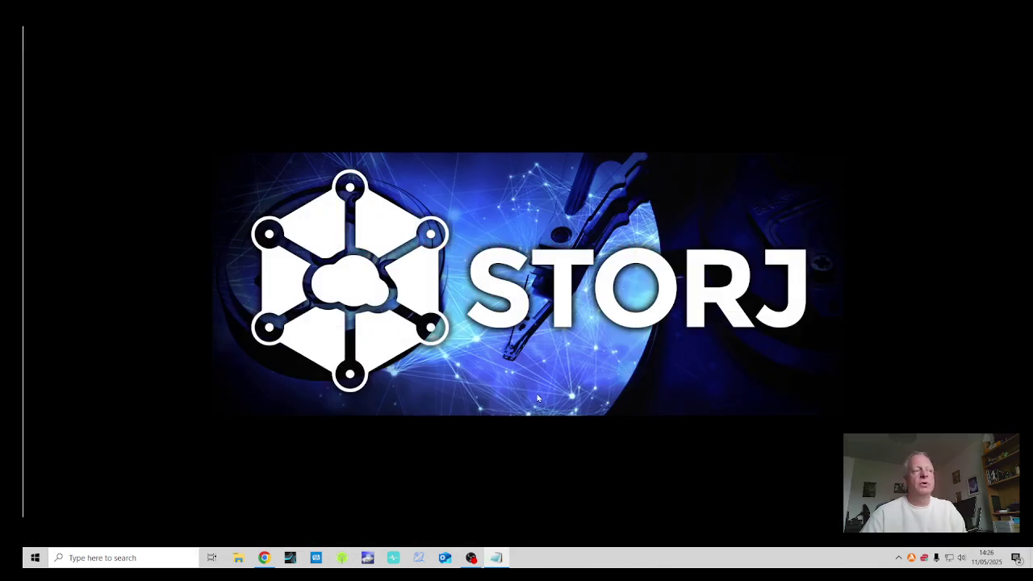